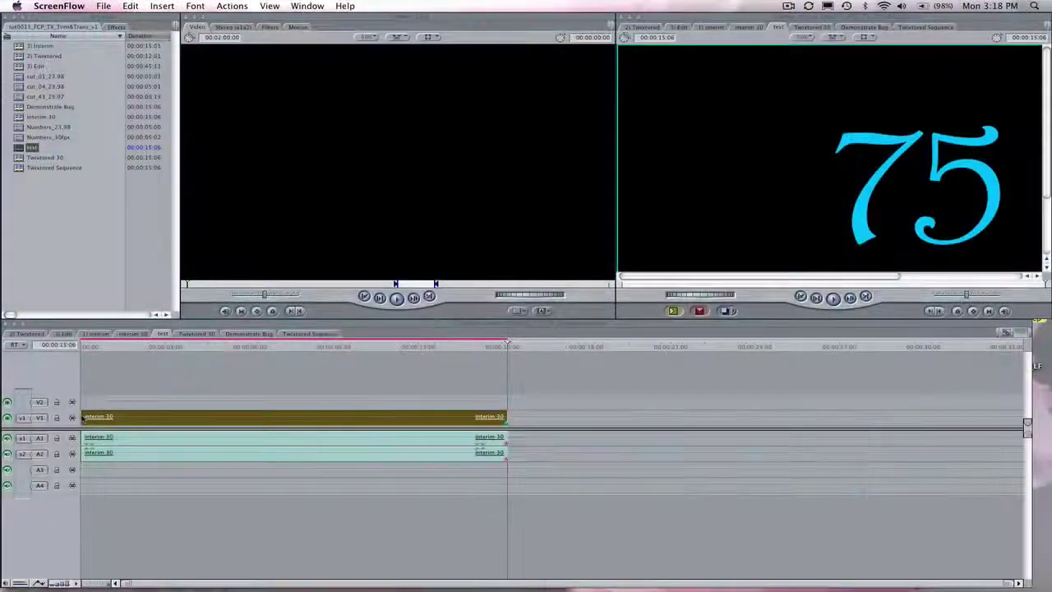
Trim about two seconds off the interim 30 clip's start, ease it back earlier, then open interim 30.
{"action": "left_click", "coordinate": [86, 421]}
{"action": "left_click", "coordinate": [94, 418]}
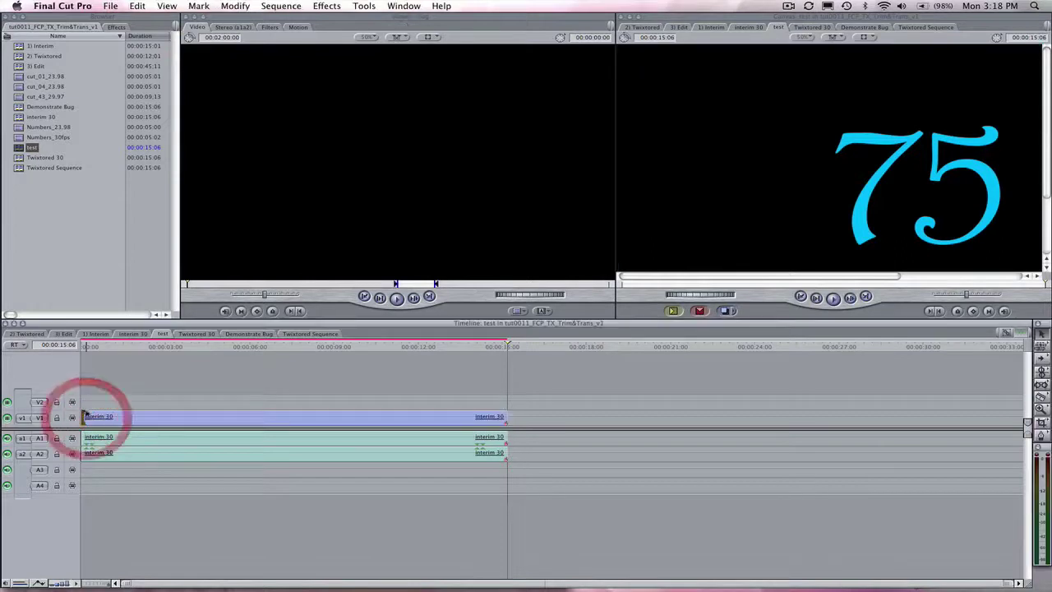
{"action": "left_click", "coordinate": [125, 420]}
{"action": "left_click_drag", "start_coordinate": [83, 417], "coordinate": [153, 416]}
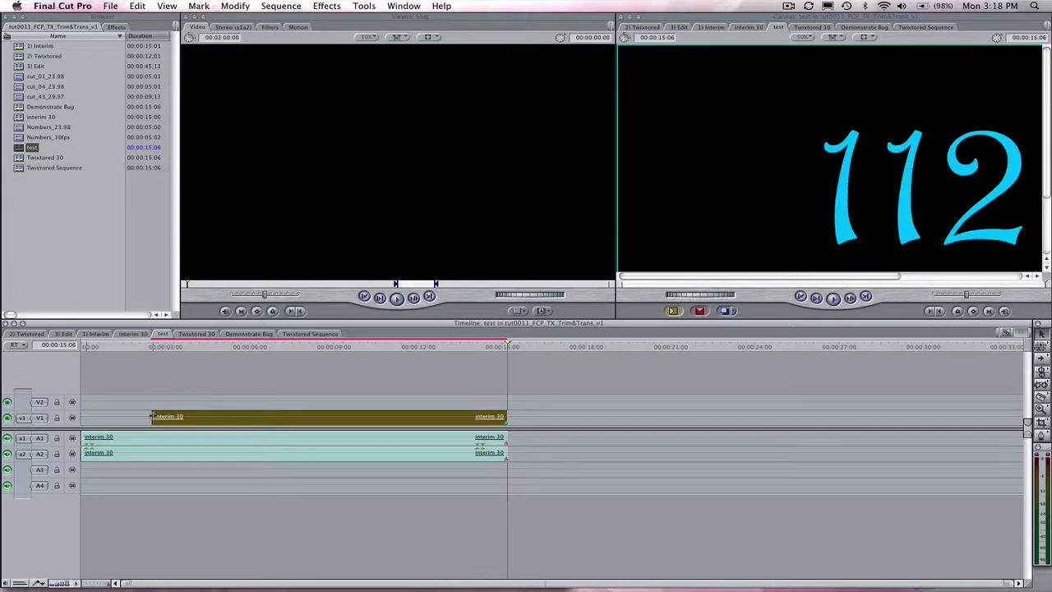
{"action": "left_click_drag", "start_coordinate": [151, 417], "coordinate": [182, 419]}
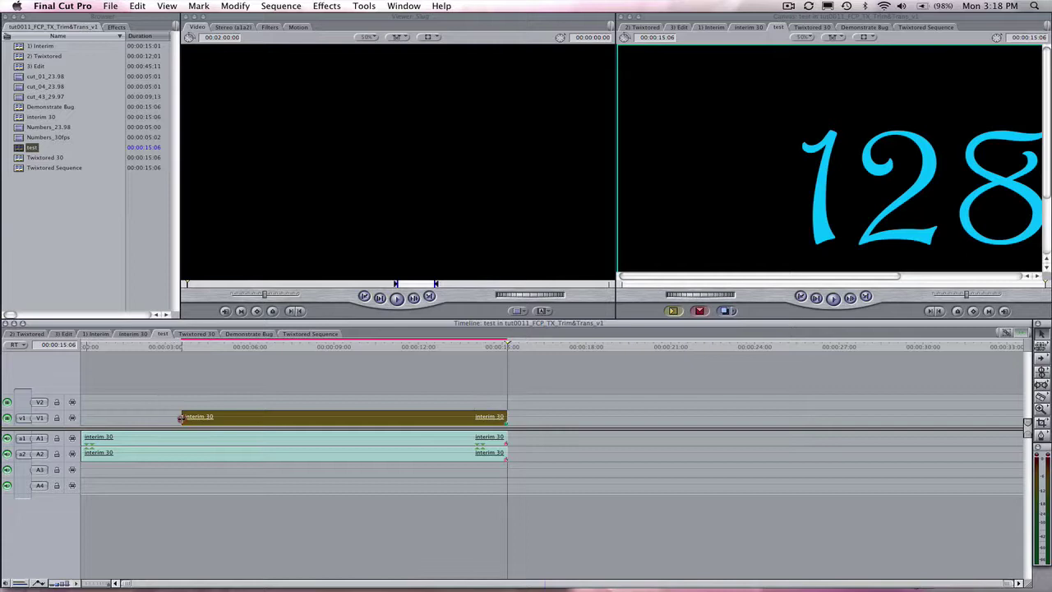
{"action": "left_click_drag", "start_coordinate": [182, 418], "coordinate": [126, 418]}
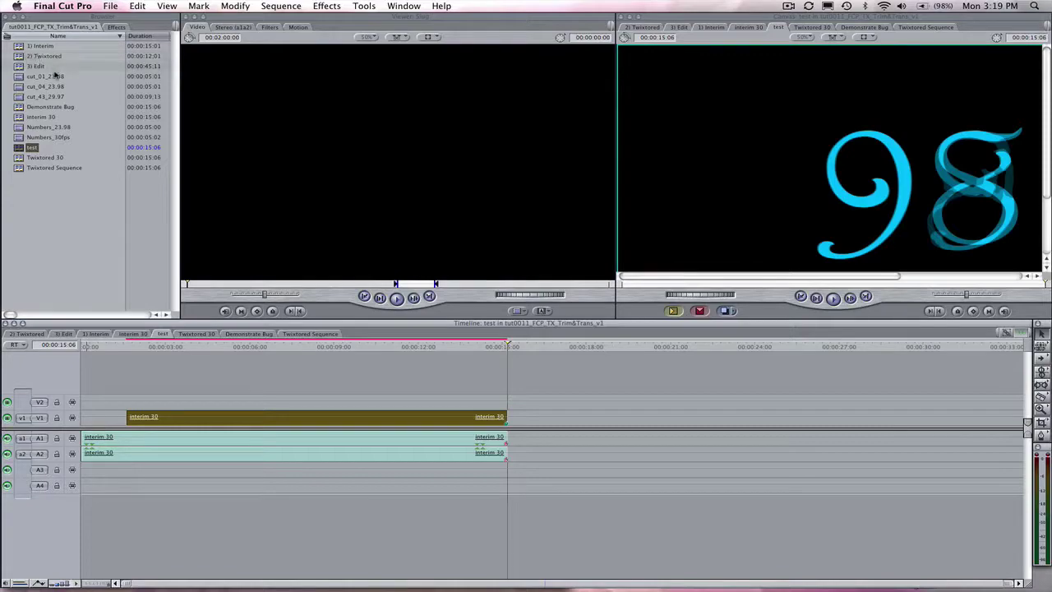
{"action": "double_click", "coordinate": [25, 108]}
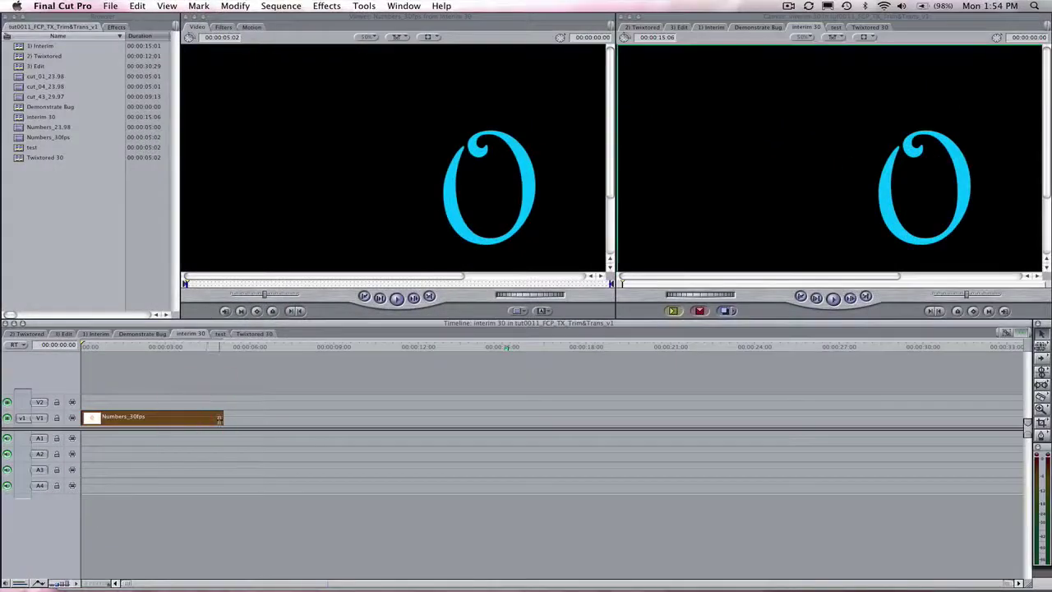
Play the interim 30 sequence and scrub the playhead to 00:00:03;12.
{"action": "key", "text": "space"}
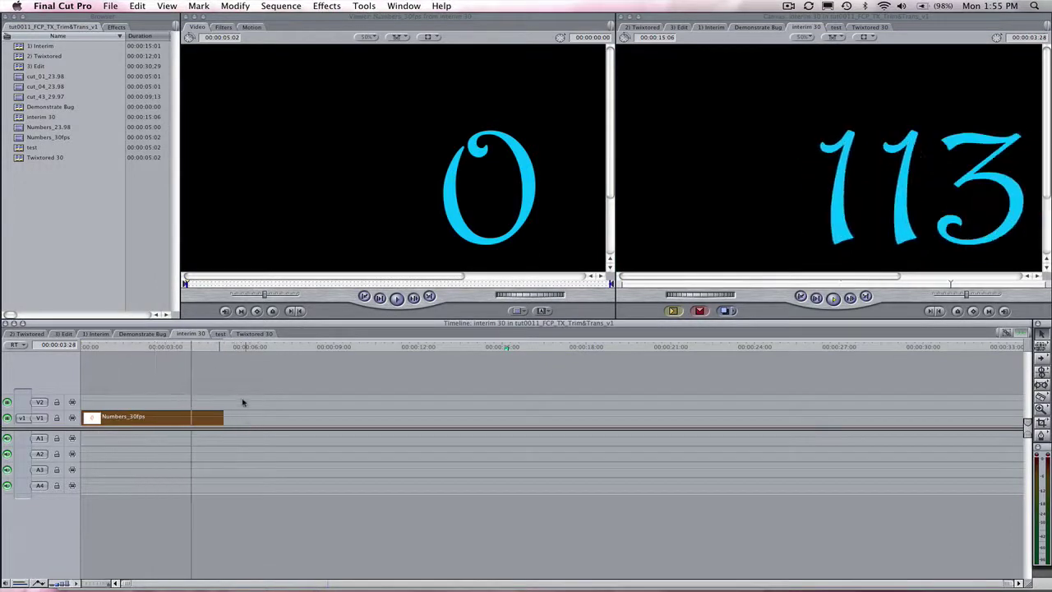
{"action": "left_click", "coordinate": [184, 378]}
{"action": "left_click_drag", "start_coordinate": [157, 359], "coordinate": [83, 374]}
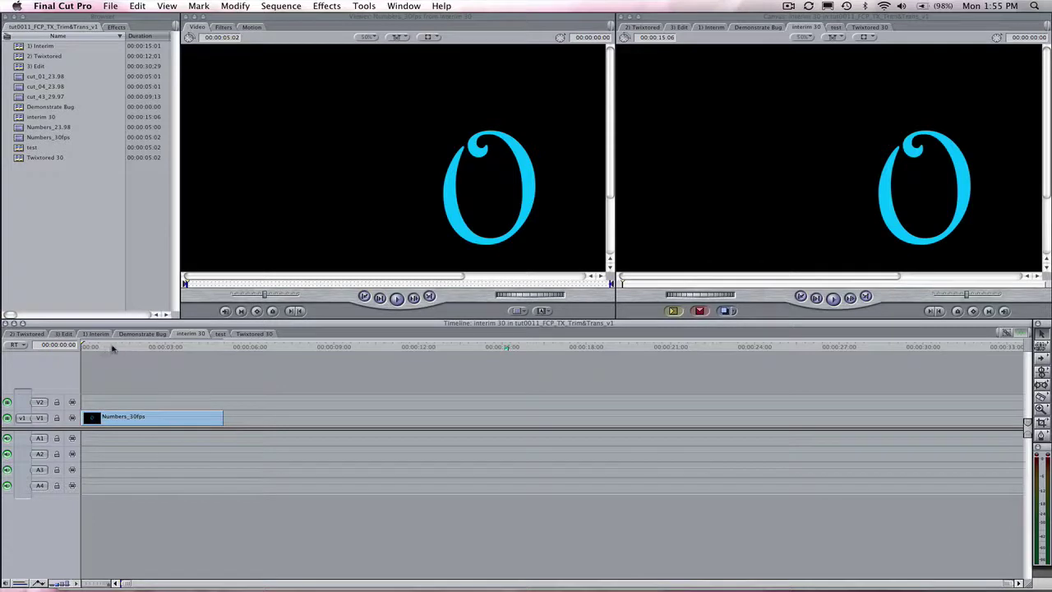
{"action": "left_click_drag", "start_coordinate": [110, 347], "coordinate": [223, 353]}
Add two more Numbers_30fps copies at the playhead with F10 Insert edits.
{"action": "left_click", "coordinate": [179, 414]}
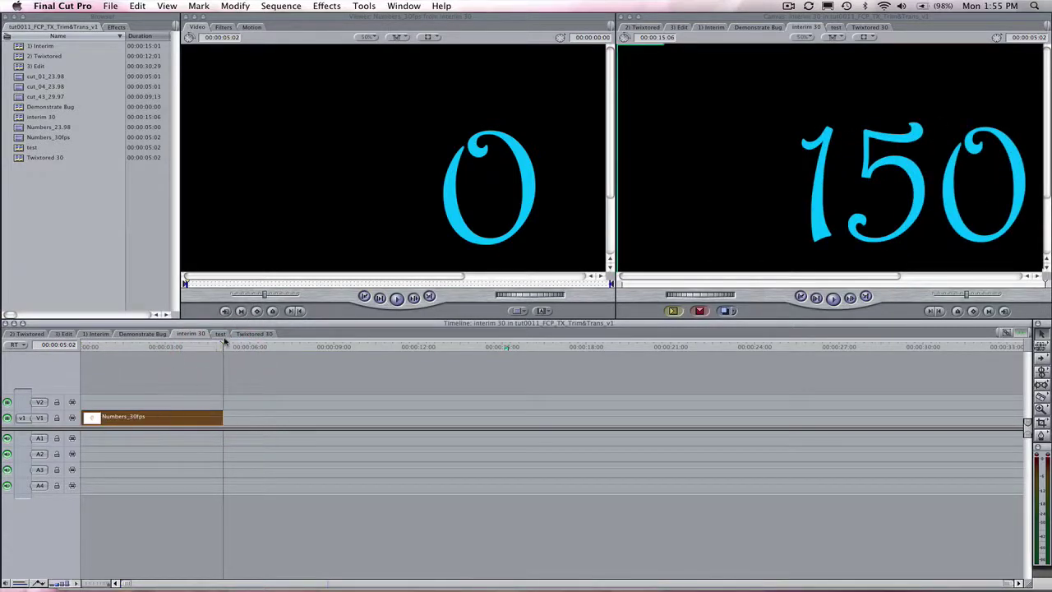
{"action": "mouse_move", "coordinate": [224, 346]}
{"action": "left_mouse_down"}
{"action": "mouse_move", "coordinate": [139, 348]}
{"action": "mouse_move", "coordinate": [221, 360]}
{"action": "left_mouse_up"}
{"action": "key", "text": "F10"}
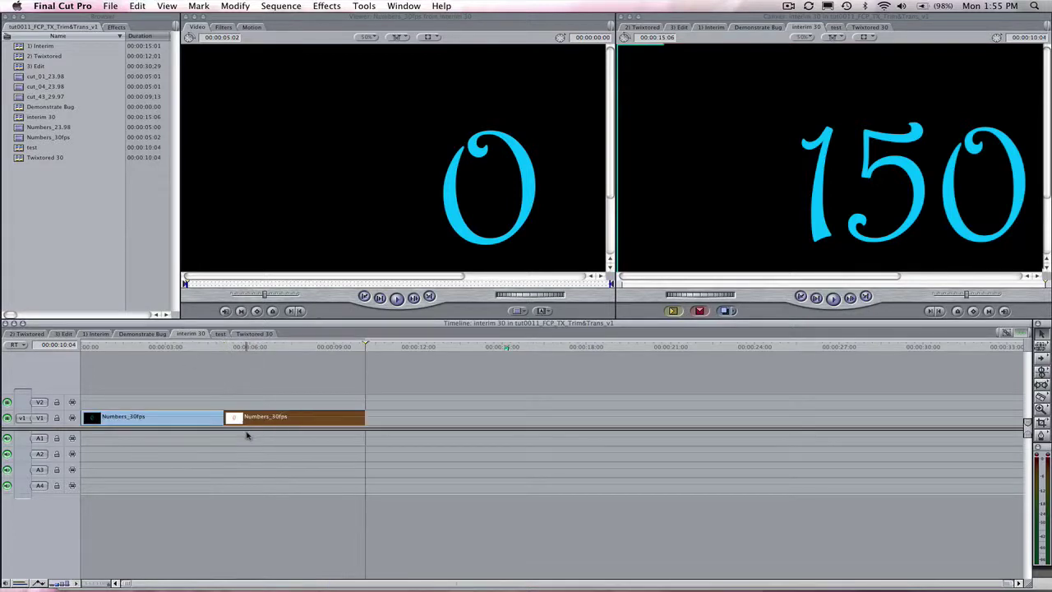
{"action": "key", "text": "F10"}
Place interim 30 on V1 of Demonstrate Bug, matching the sequence settings to the clip.
{"action": "double_click", "coordinate": [33, 106]}
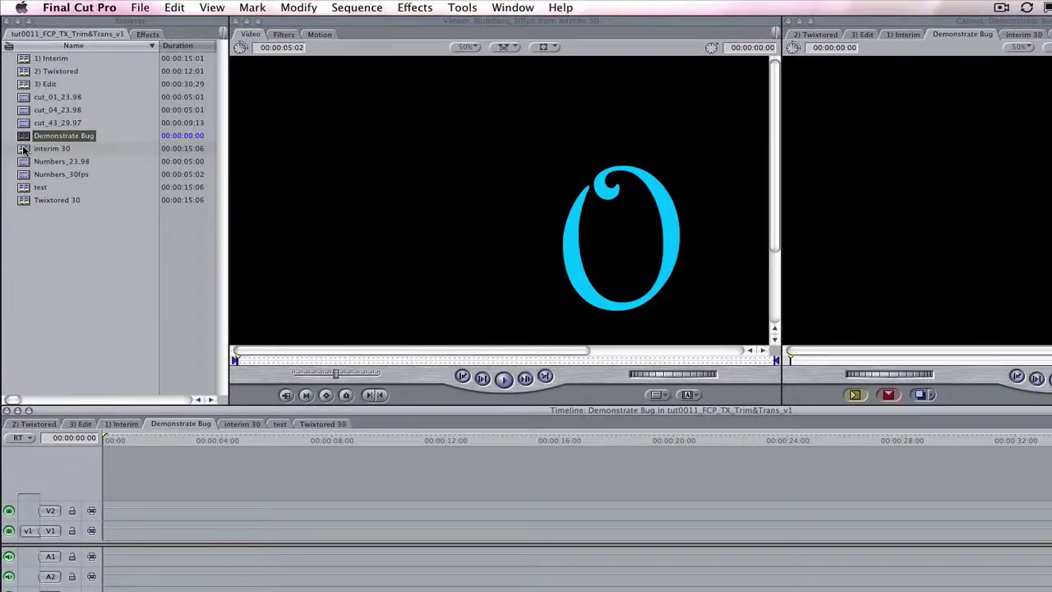
{"action": "left_click_drag", "start_coordinate": [23, 149], "coordinate": [110, 534]}
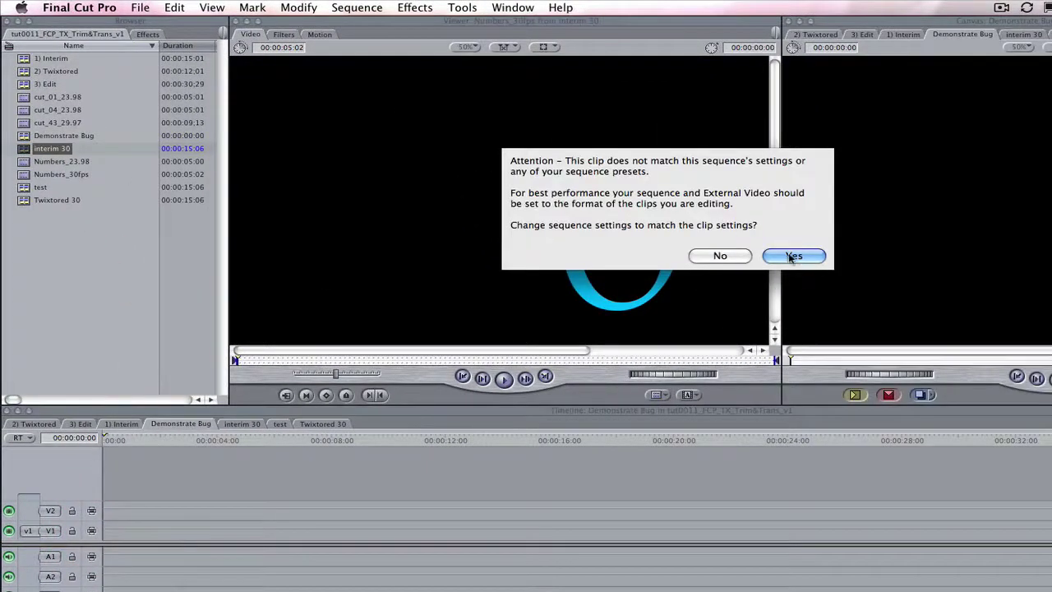
{"action": "left_click", "coordinate": [791, 256]}
Apply Twixtor 4.5 FxPlug to the interim 30 clip and set its Speed % to 50.
{"action": "left_click", "coordinate": [148, 35]}
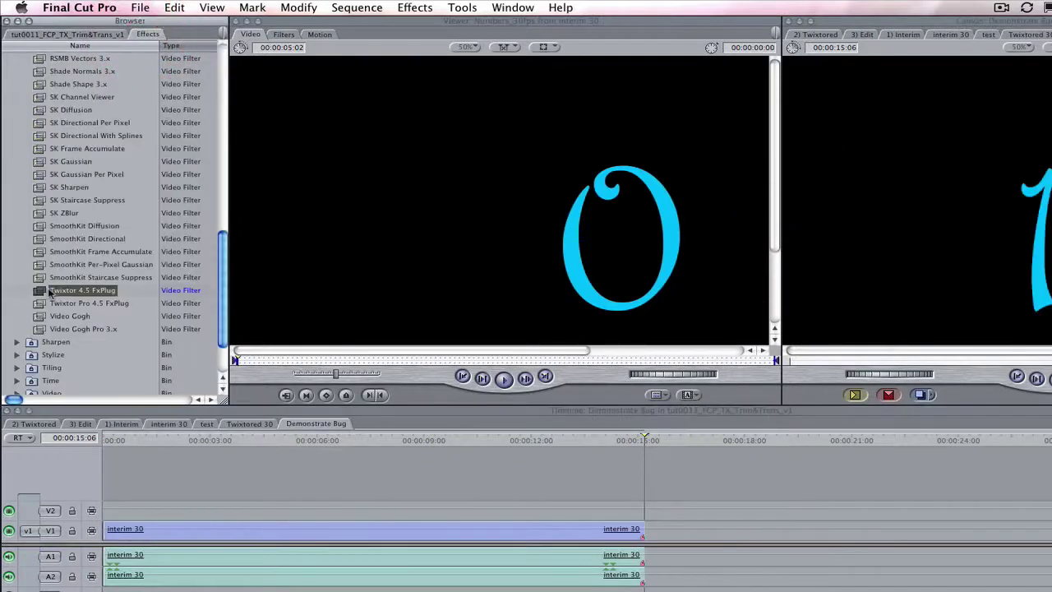
{"action": "left_click_drag", "start_coordinate": [51, 292], "coordinate": [169, 530]}
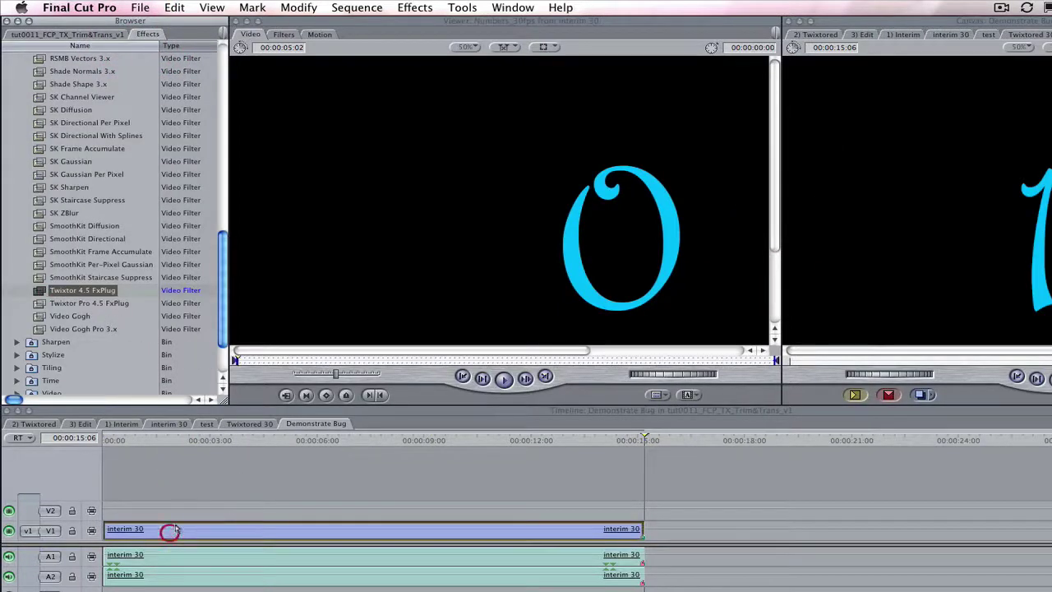
{"action": "left_click", "coordinate": [366, 528]}
{"action": "key", "text": "Return"}
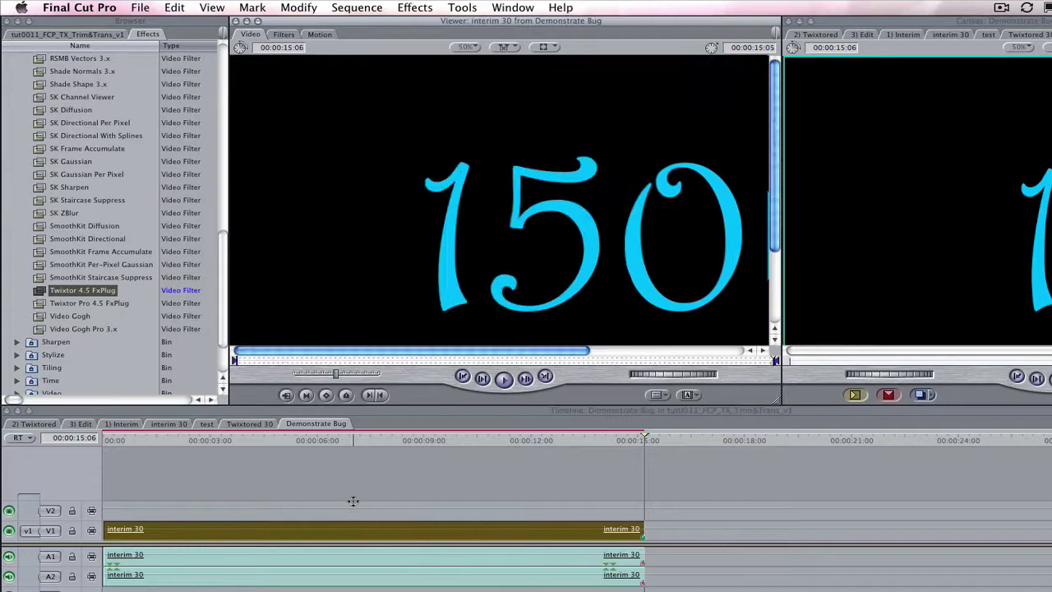
{"action": "left_click", "coordinate": [284, 35]}
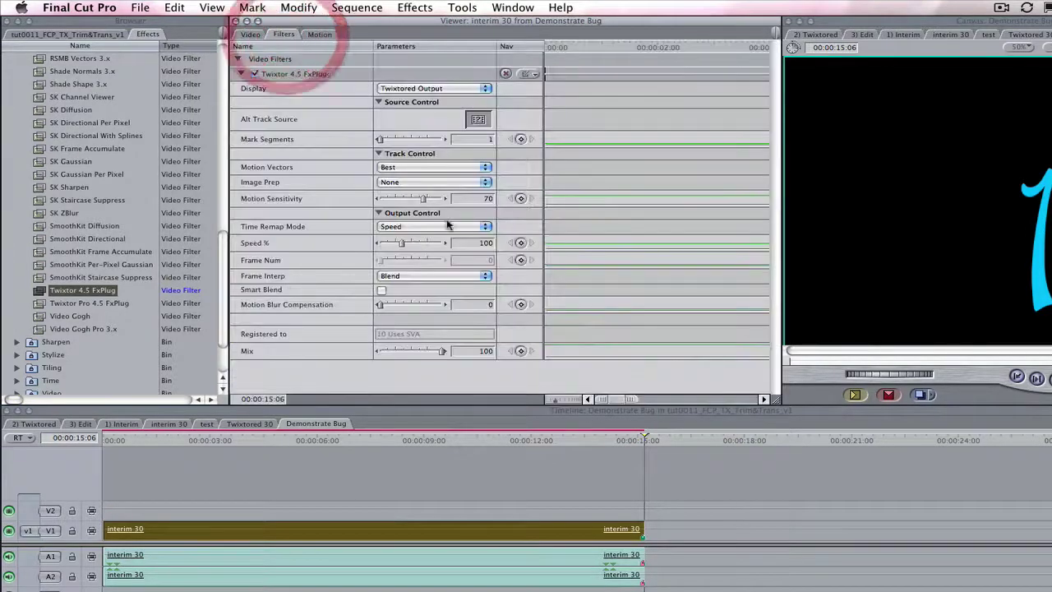
{"action": "double_click", "coordinate": [486, 242]}
{"action": "type", "text": "50"}
{"action": "key", "text": "Return"}
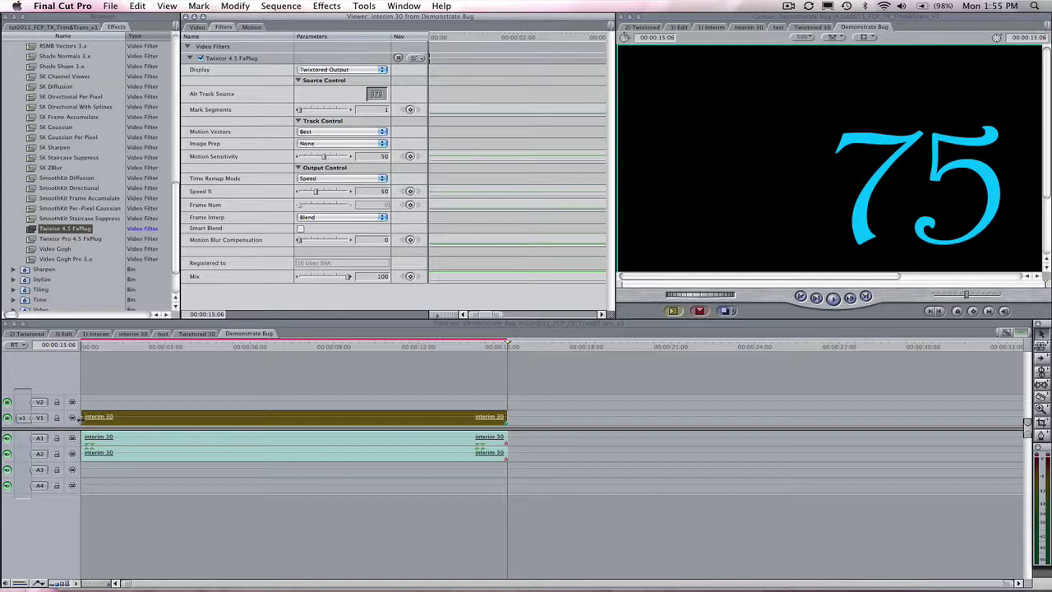
Trim about two seconds off the Twixtored clip's head and return to the project clip list.
{"action": "left_click_drag", "start_coordinate": [82, 418], "coordinate": [161, 419]}
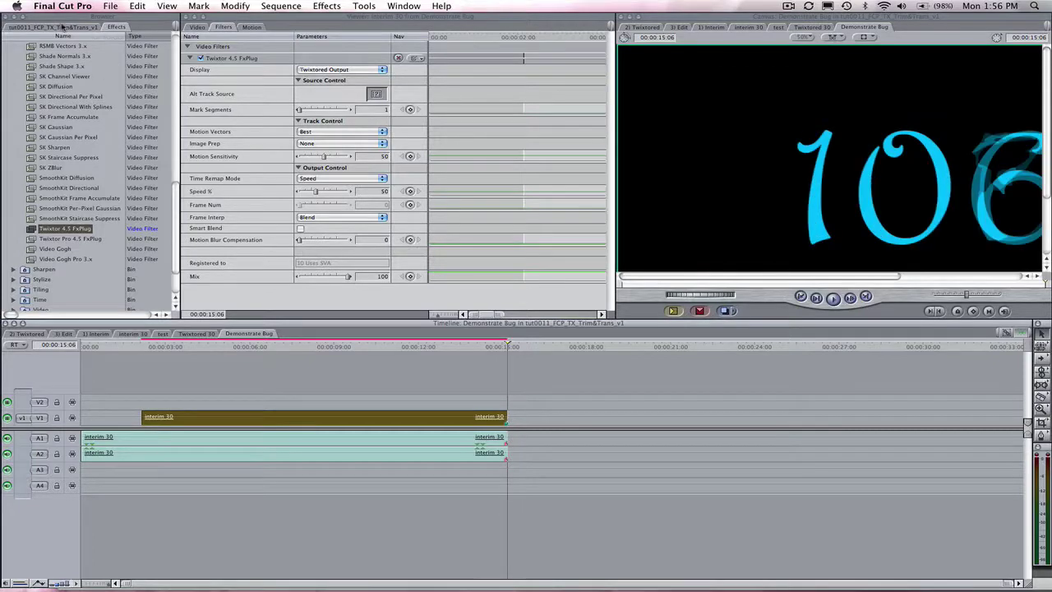
{"action": "left_click", "coordinate": [58, 27]}
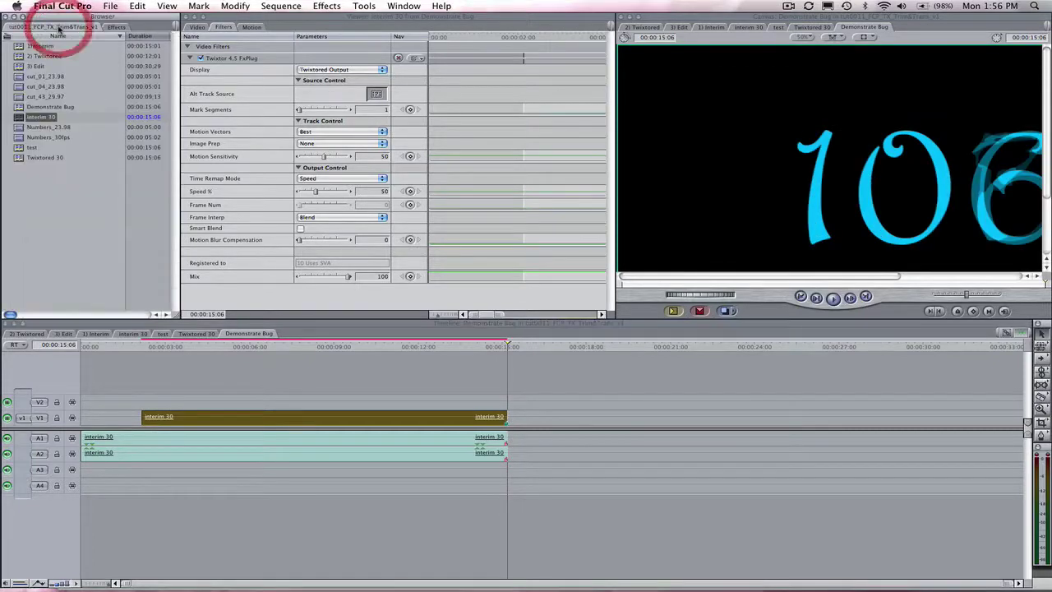
Keep only the first Numbers_30fps clip in interim 30 and paste copies, making three clips totalling 00:00:15;06.
{"action": "double_click", "coordinate": [19, 47]}
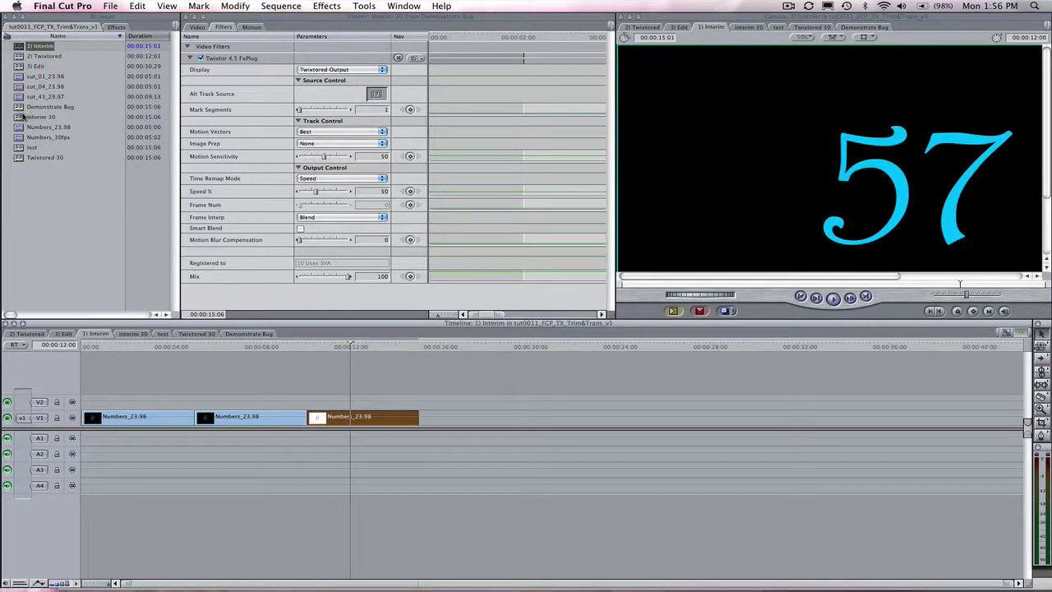
{"action": "double_click", "coordinate": [21, 117]}
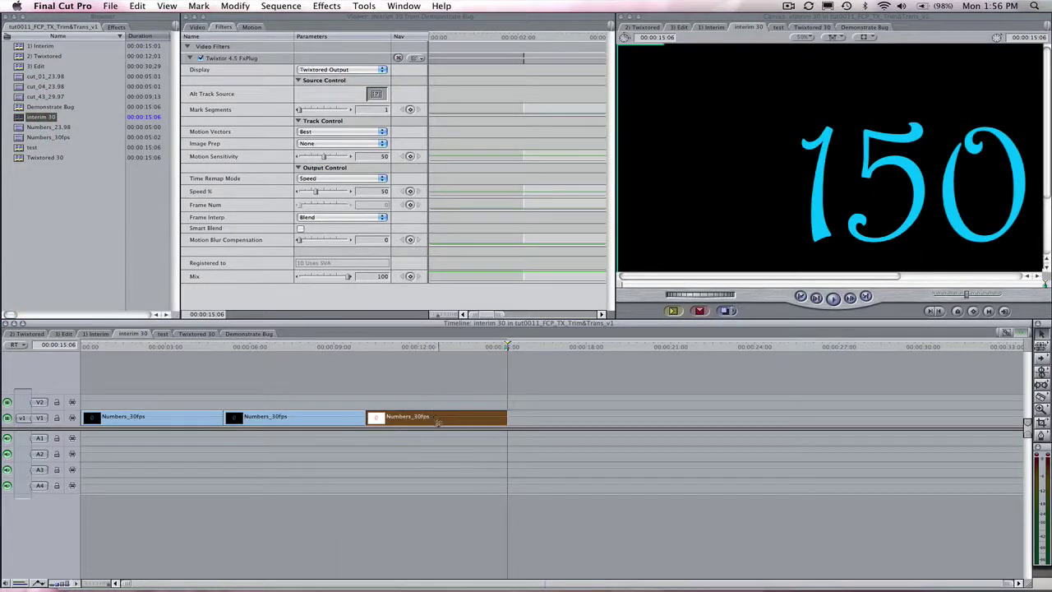
{"action": "key", "text": "Delete"}
{"action": "left_click", "coordinate": [305, 415]}
{"action": "key", "text": "Delete"}
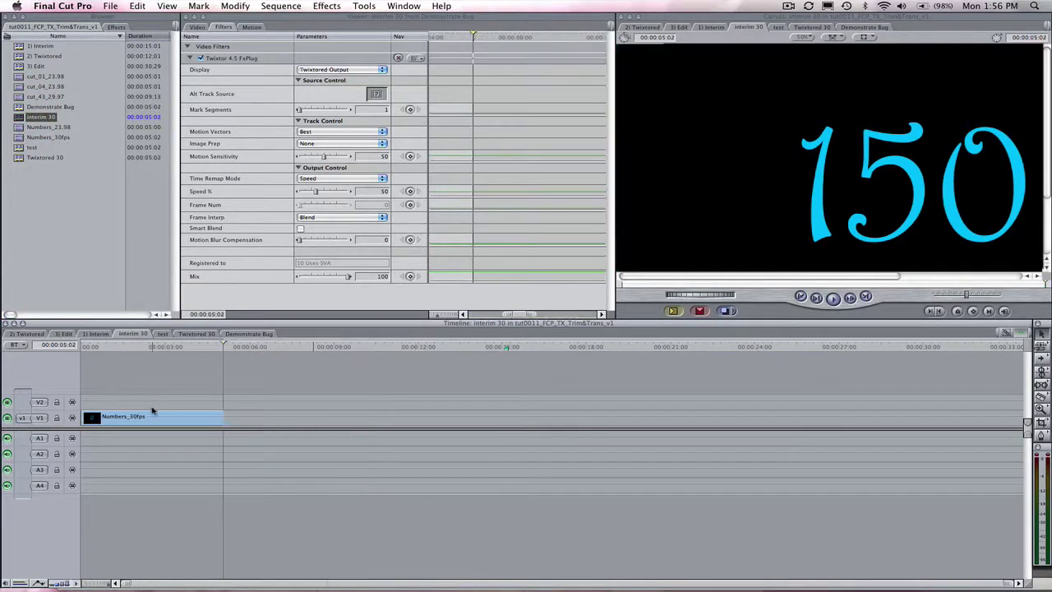
{"action": "left_click", "coordinate": [161, 417]}
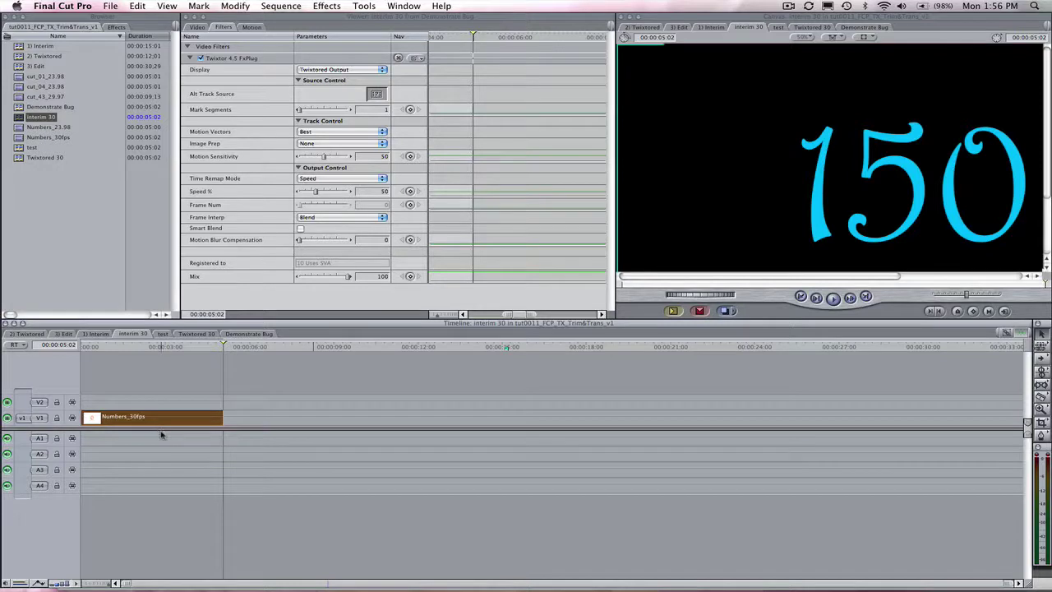
{"action": "key", "text": "super+v"}
{"action": "key", "text": "super+v"}
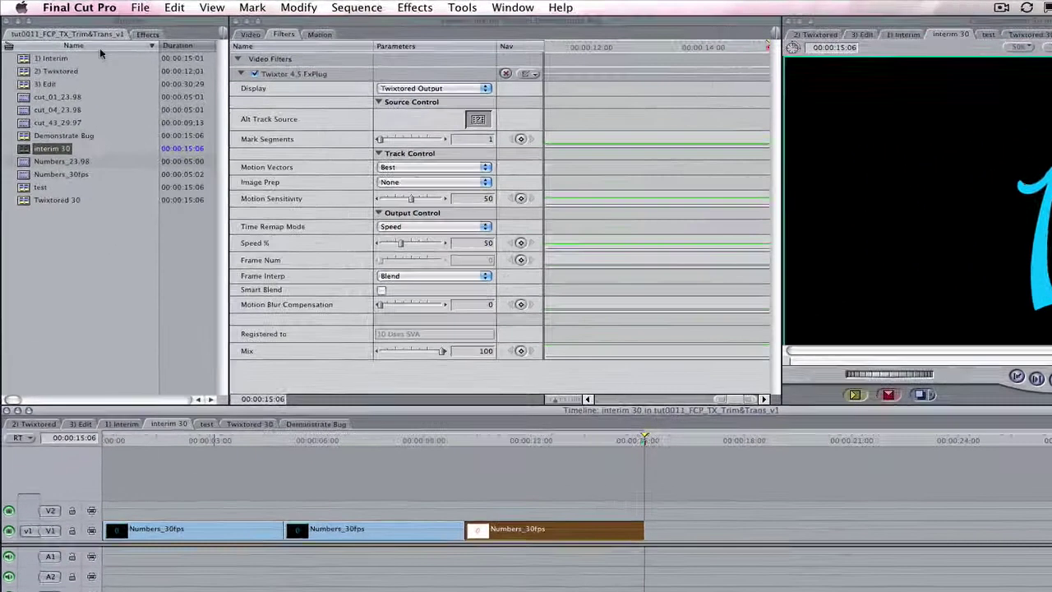
Create a new sequence and place the interim 30 clip at its start, 00:00:00.
{"action": "left_click", "coordinate": [140, 7]}
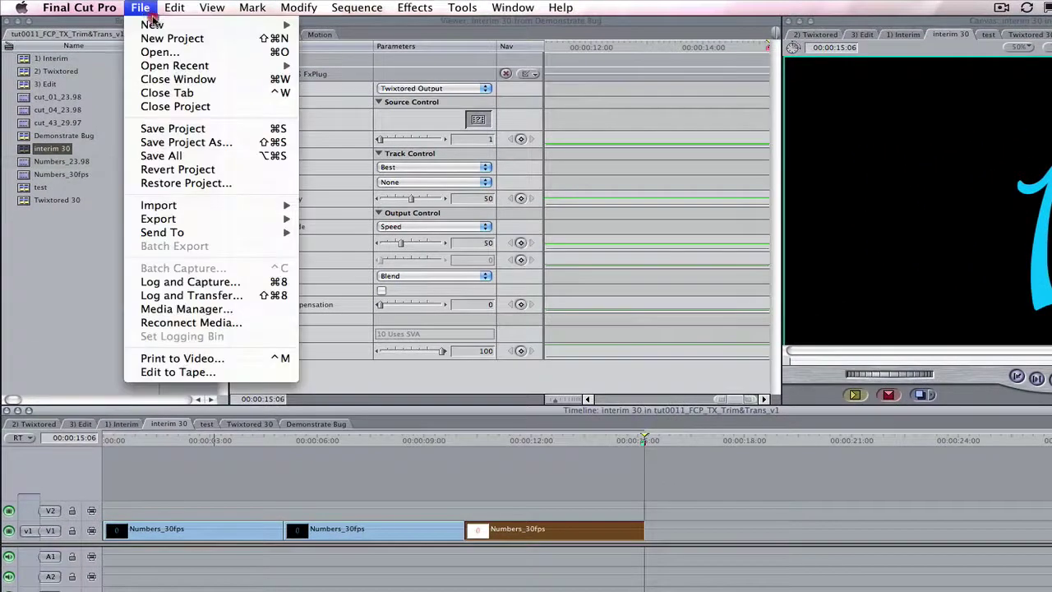
{"action": "mouse_move", "coordinate": [172, 26]}
{"action": "left_click", "coordinate": [330, 29]}
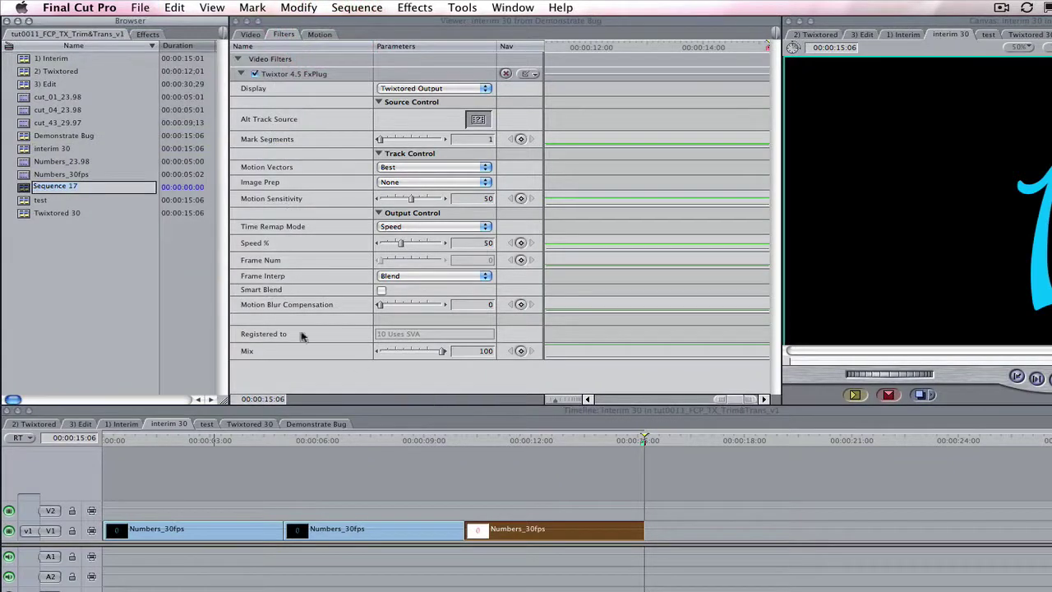
{"action": "double_click", "coordinate": [24, 190]}
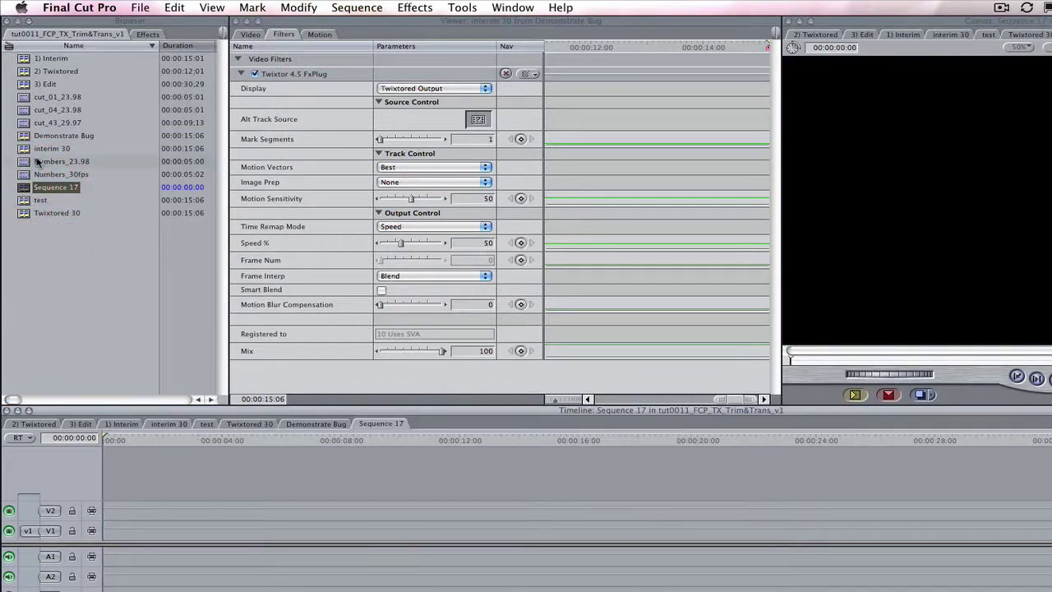
{"action": "left_click_drag", "start_coordinate": [23, 153], "coordinate": [124, 567]}
{"action": "left_click_drag", "start_coordinate": [242, 528], "coordinate": [234, 530]}
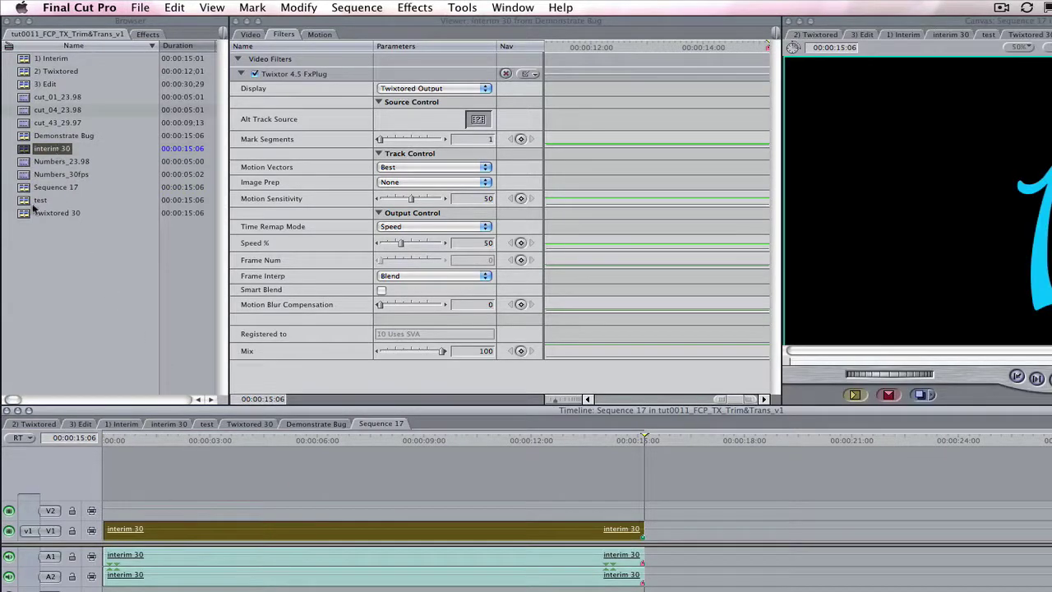
Rename the new sequence to 'Twixtored Sequence'.
{"action": "left_click", "coordinate": [58, 189]}
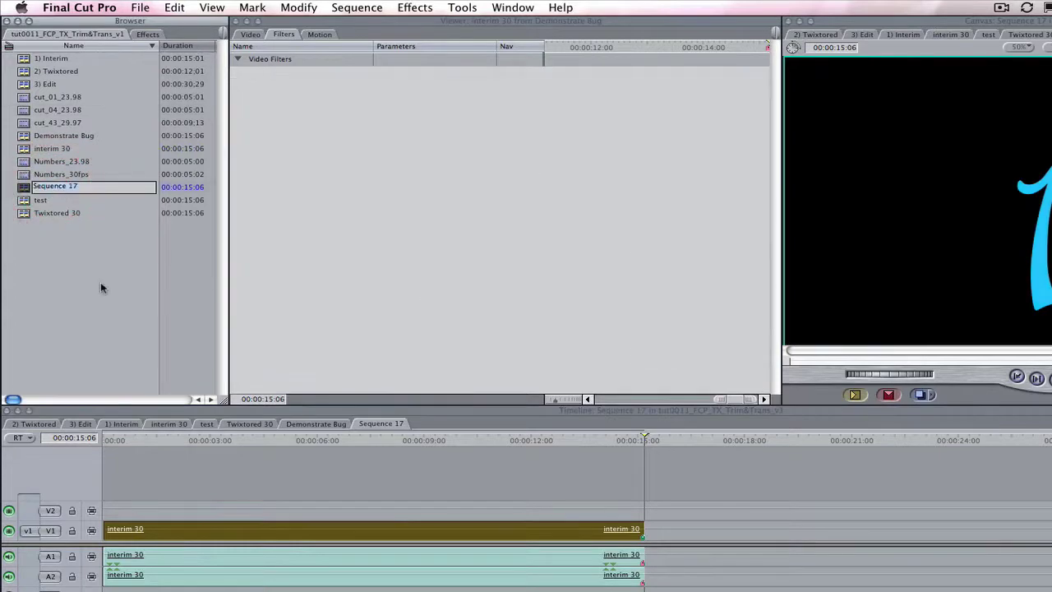
{"action": "type", "text": "Twixtored Sequence"}
{"action": "key", "text": "Return"}
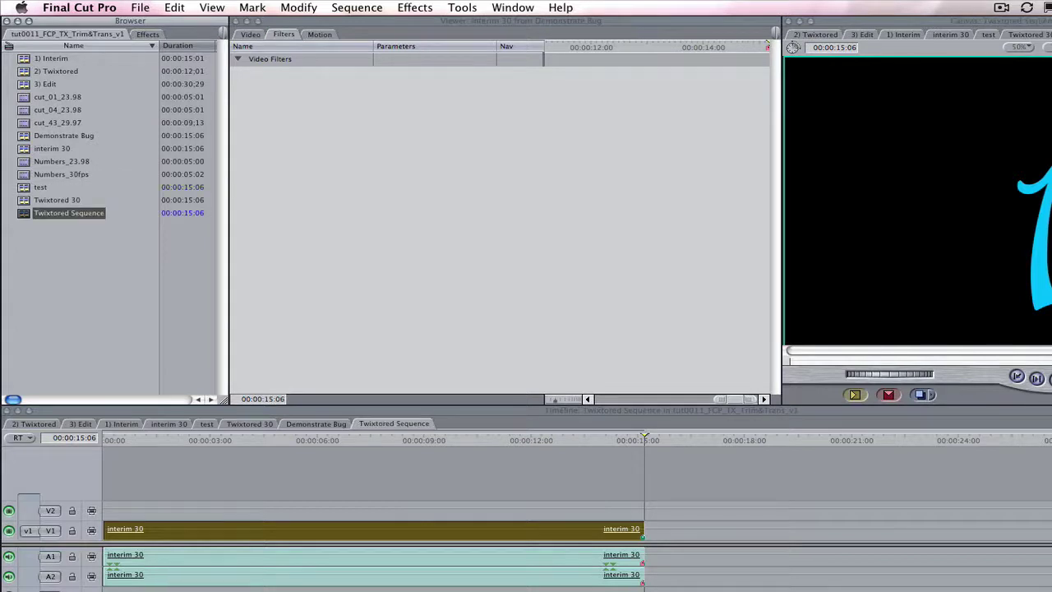
Give the nested interim 30 clip Twixtor 4.5 FxPlug at 50% Speed, then open the 3) Edit sequence.
{"action": "left_click", "coordinate": [147, 34]}
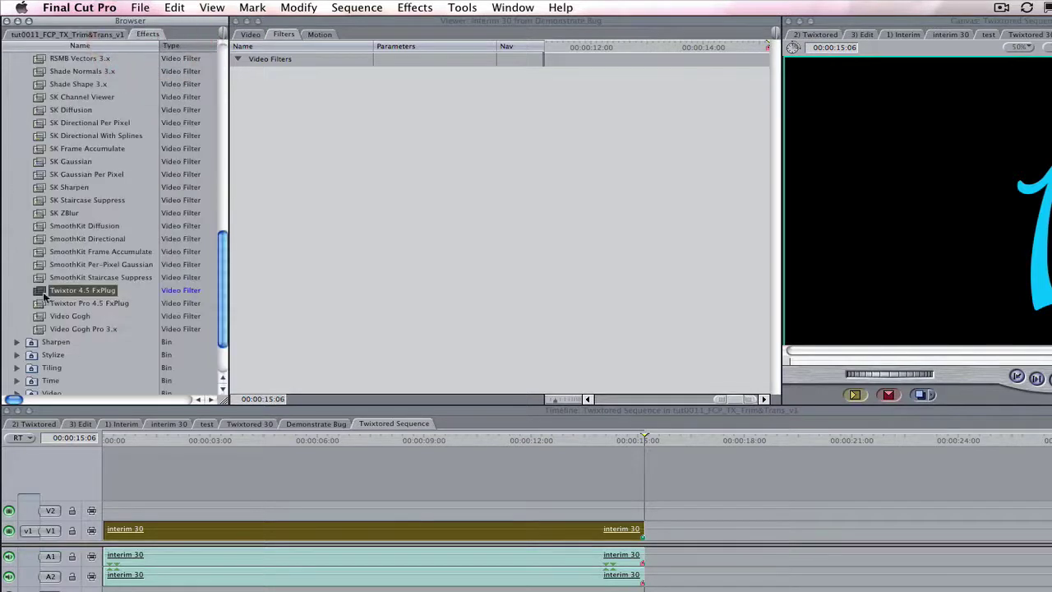
{"action": "left_click_drag", "start_coordinate": [45, 292], "coordinate": [184, 528]}
{"action": "double_click", "coordinate": [607, 536]}
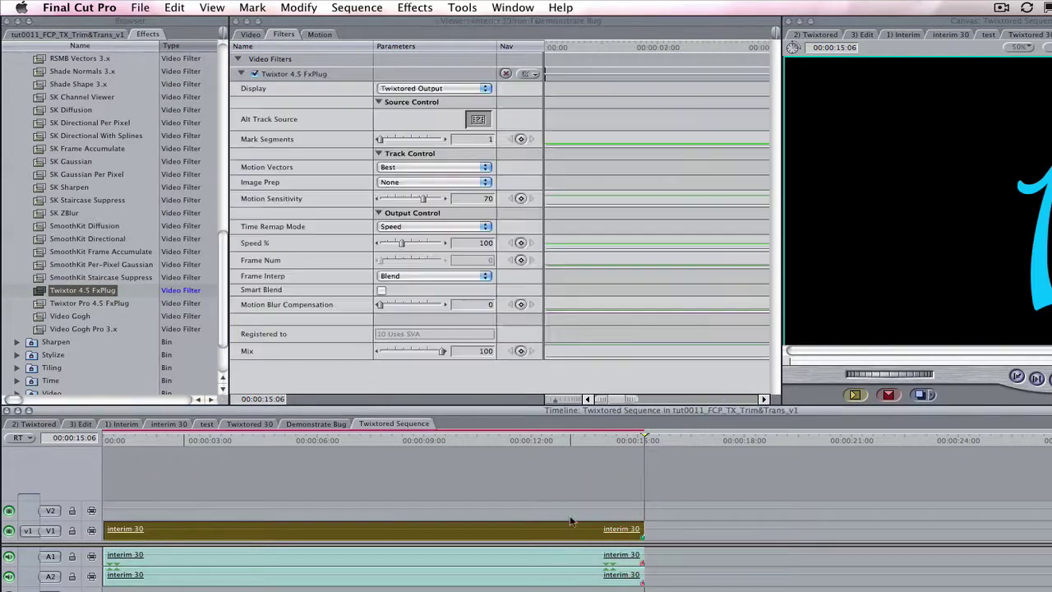
{"action": "double_click", "coordinate": [482, 242]}
{"action": "type", "text": "5"}
{"action": "key", "text": "Return"}
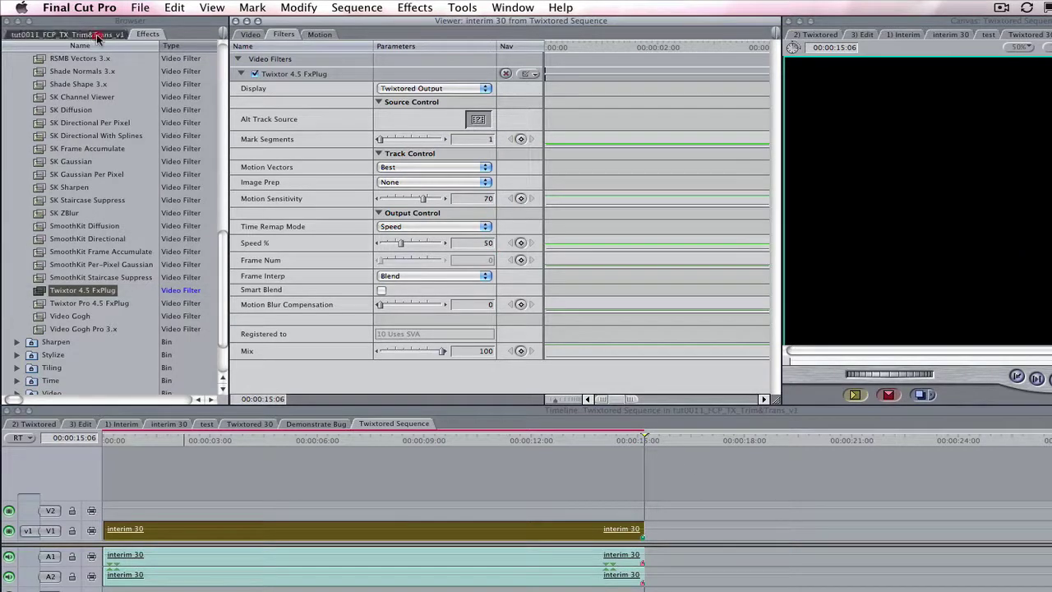
{"action": "left_click", "coordinate": [65, 34]}
{"action": "double_click", "coordinate": [25, 84]}
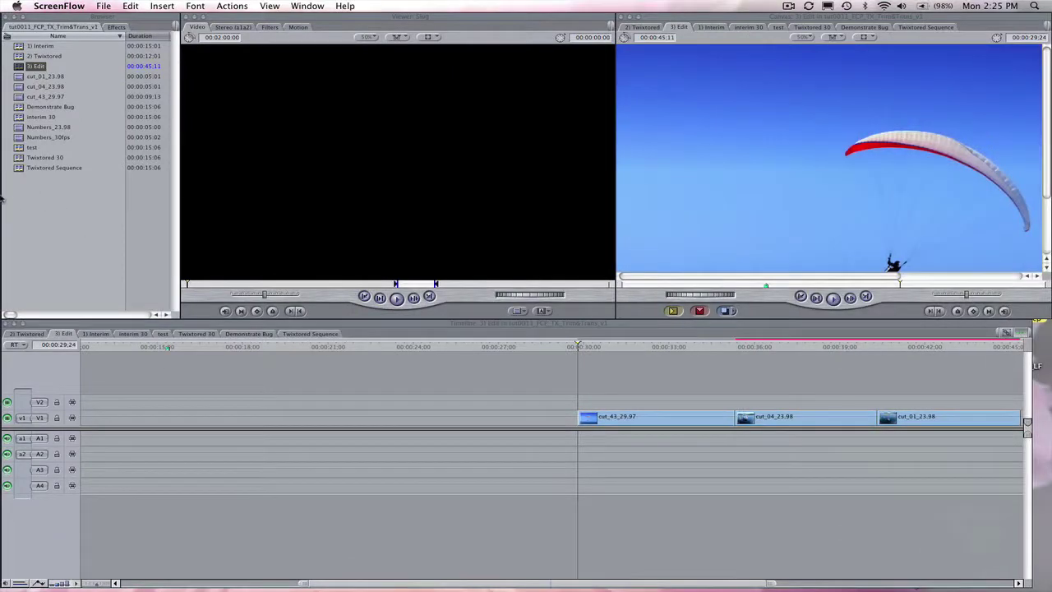
Place Twixtored Sequence on V1 directly before cut_43_29.97, checking the cut frame by frame.
{"action": "left_click", "coordinate": [53, 170]}
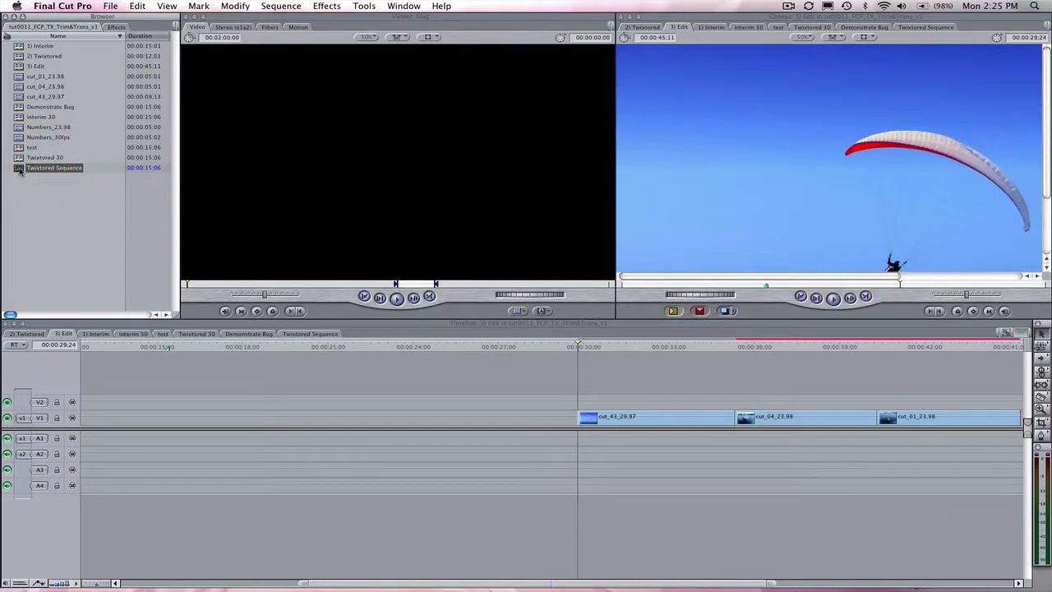
{"action": "left_click_drag", "start_coordinate": [19, 171], "coordinate": [164, 397]}
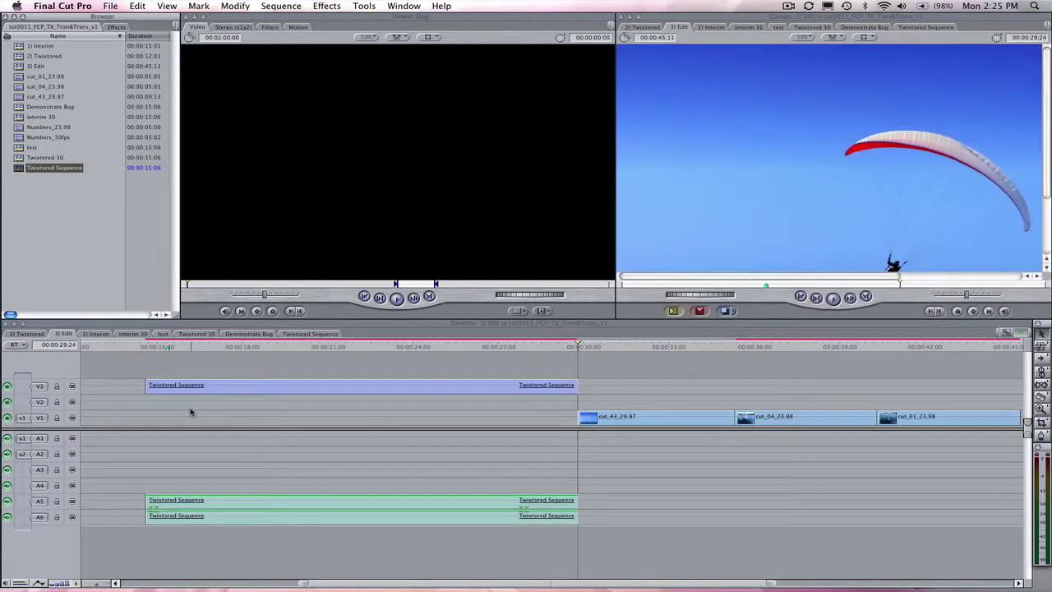
{"action": "left_click_drag", "start_coordinate": [370, 387], "coordinate": [369, 418]}
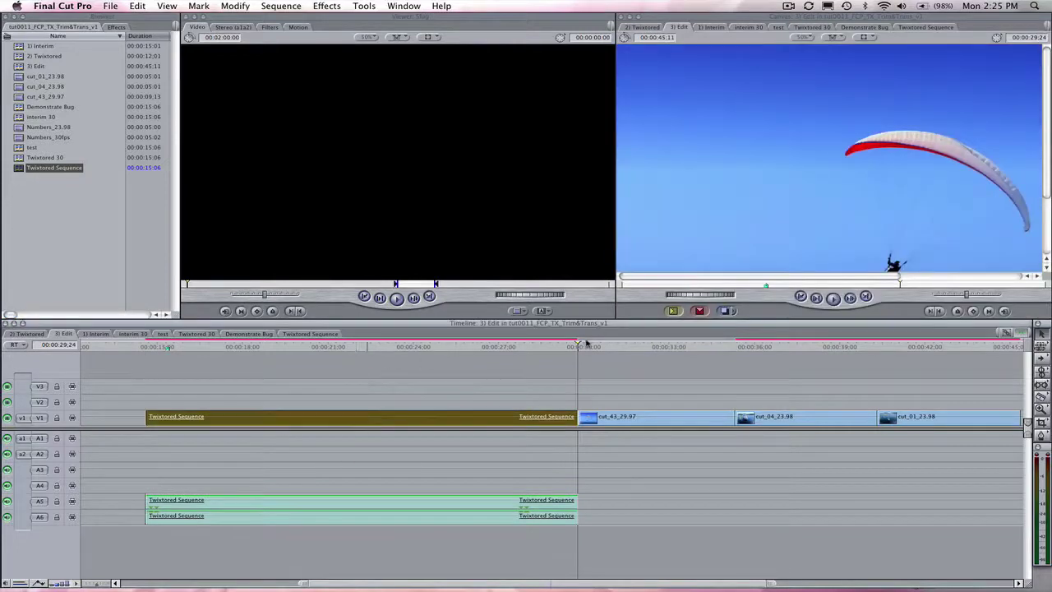
{"action": "key", "text": "Left"}
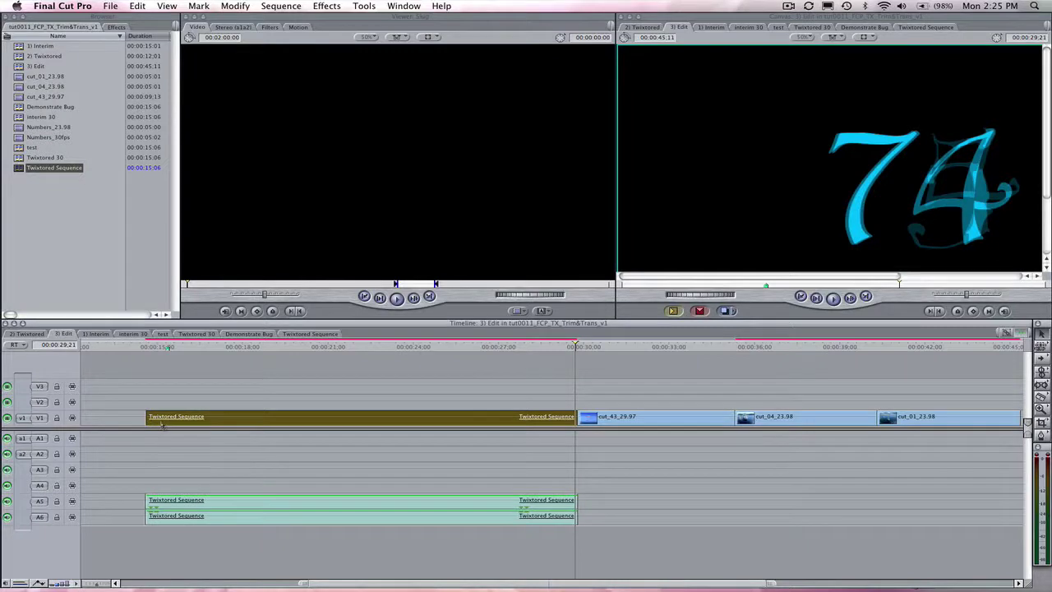
{"action": "key", "text": "Right"}
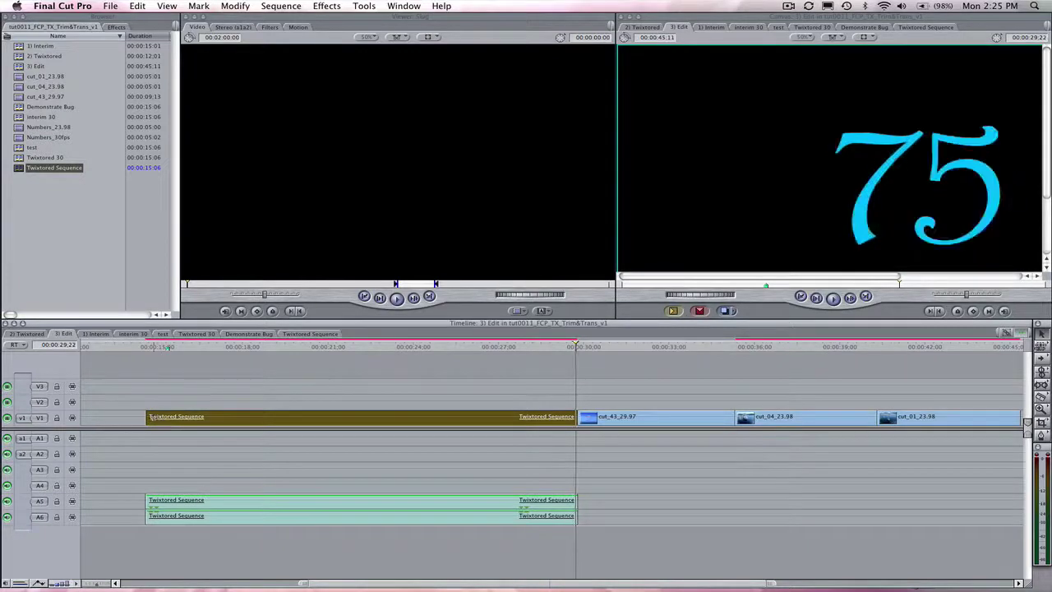
Trim 00:00:03;01 off the Twixtored Sequence clip's video head, leaving 00:00:12;05.
{"action": "left_click_drag", "start_coordinate": [149, 417], "coordinate": [246, 419]}
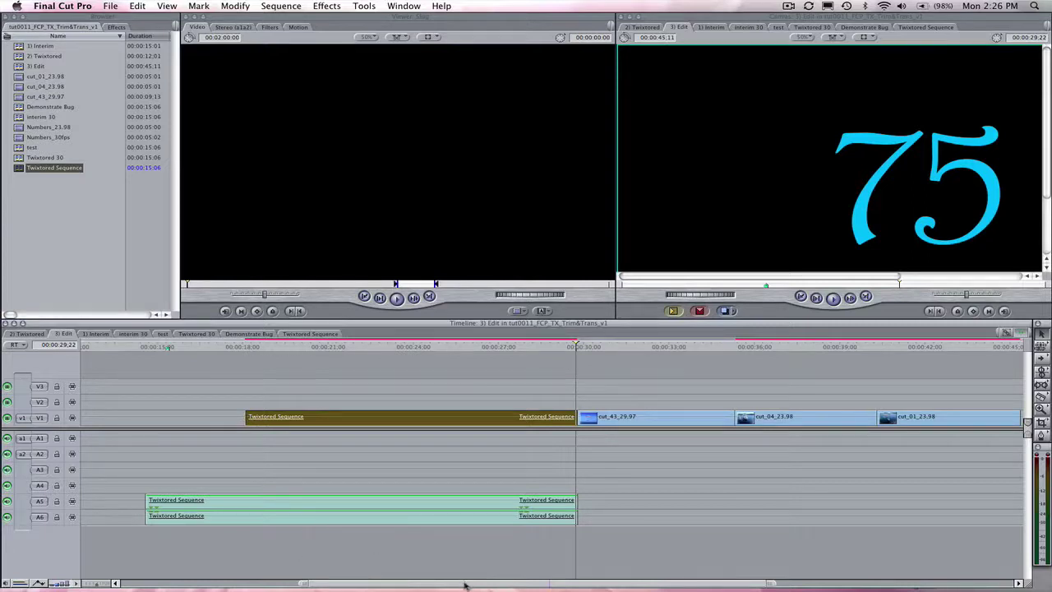
{"action": "left_click_drag", "start_coordinate": [465, 585], "coordinate": [580, 583]}
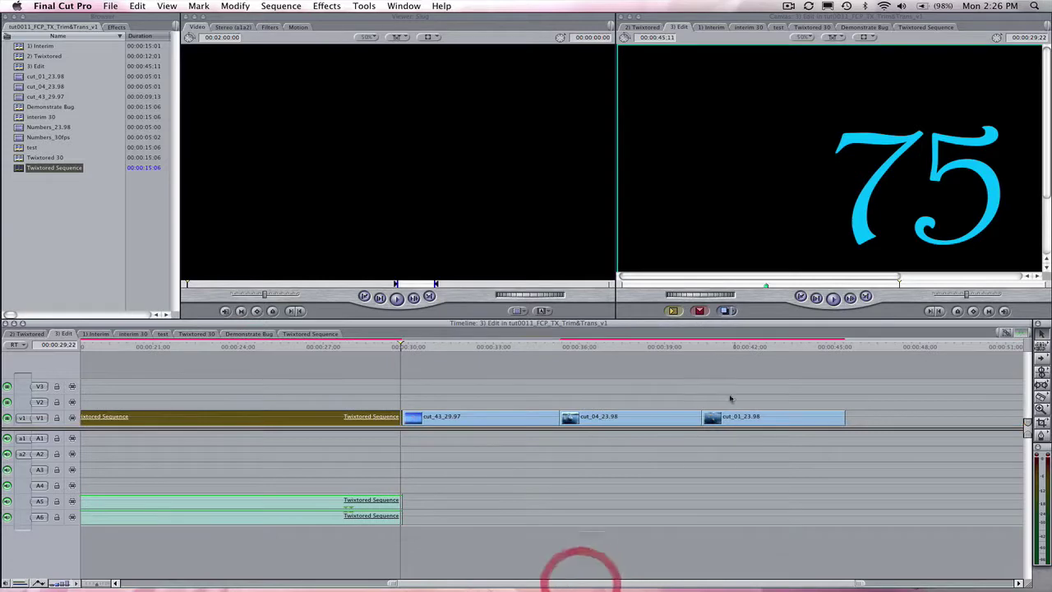